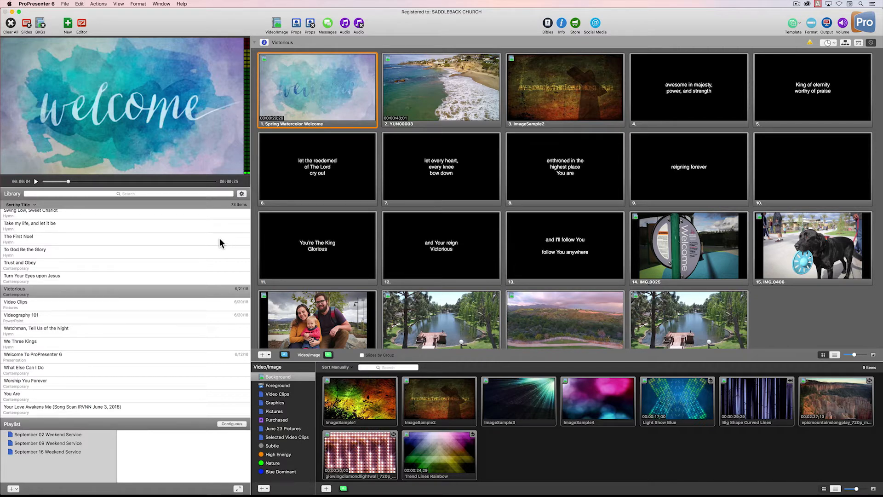
Quit ProPresenter 6
{"action": "left_click", "coordinate": [51, 4]}
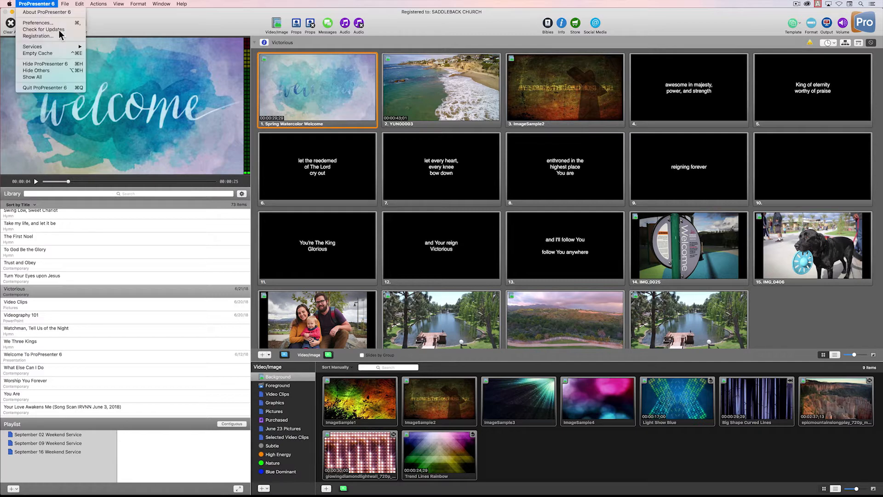
{"action": "left_click", "coordinate": [76, 87]}
{"action": "left_click", "coordinate": [493, 71]}
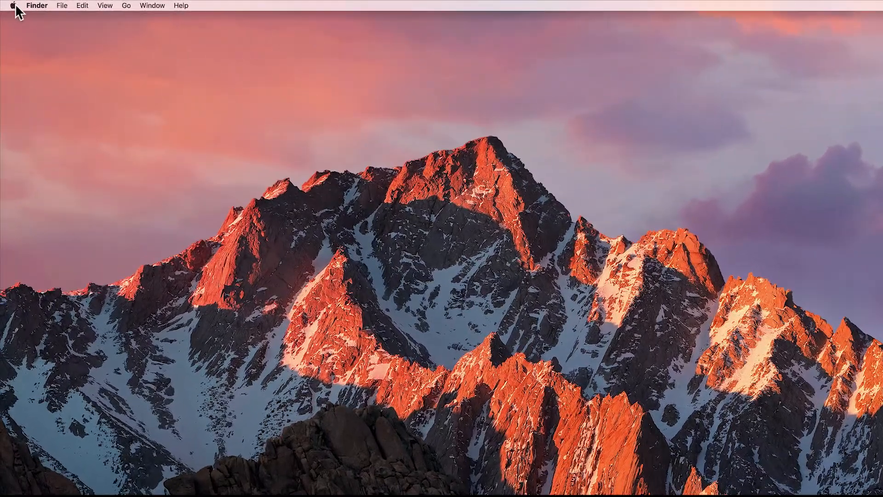
Open the arrangement settings for the displays in the Mac's System Preferences
{"action": "left_click", "coordinate": [9, 4]}
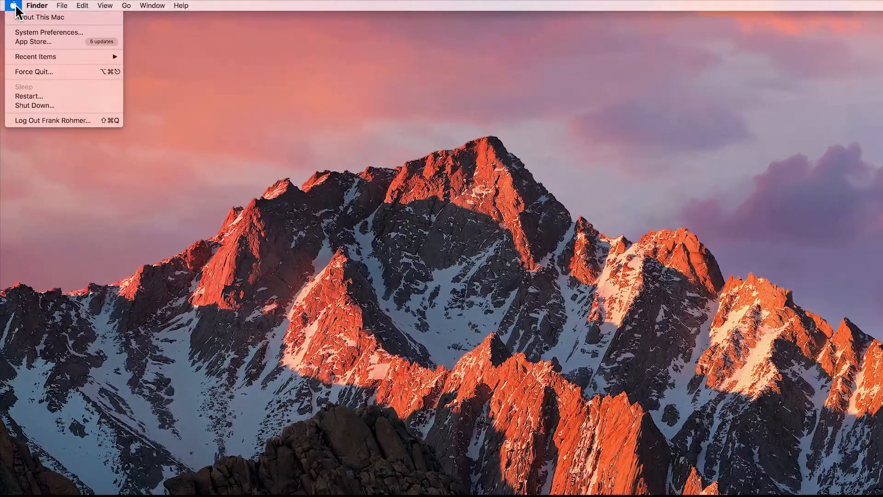
{"action": "left_click", "coordinate": [81, 32]}
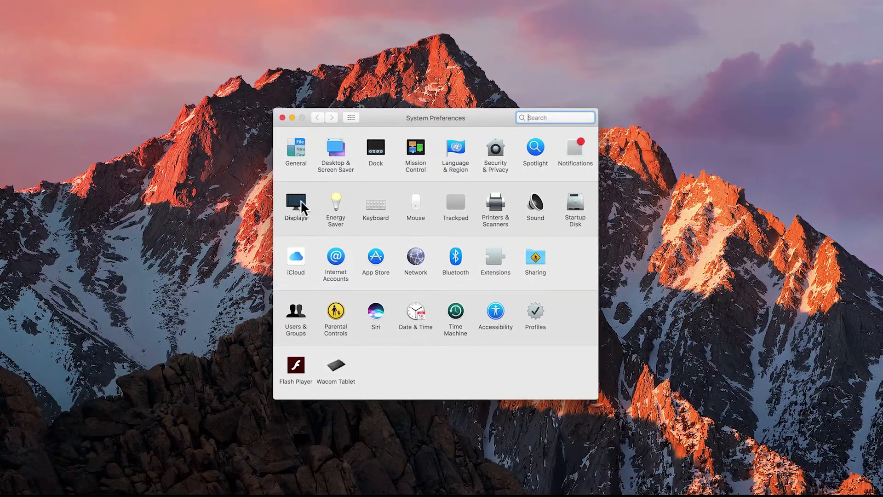
{"action": "left_click", "coordinate": [302, 202]}
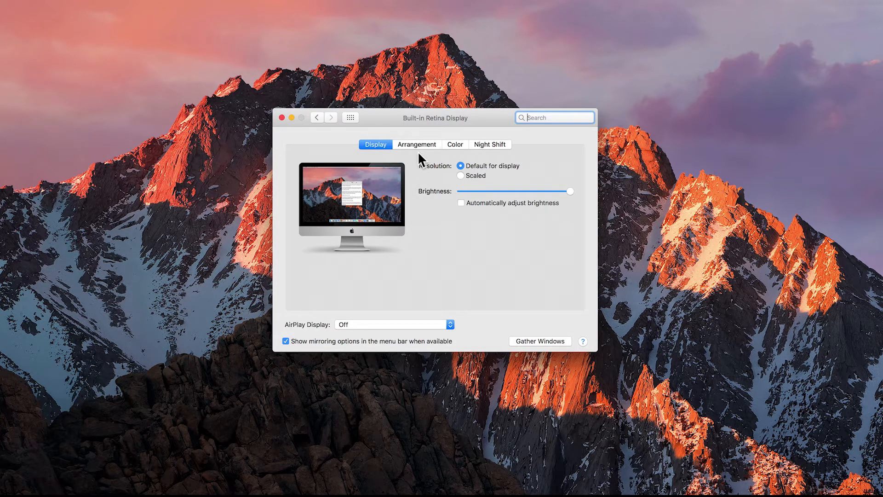
{"action": "left_click", "coordinate": [430, 147]}
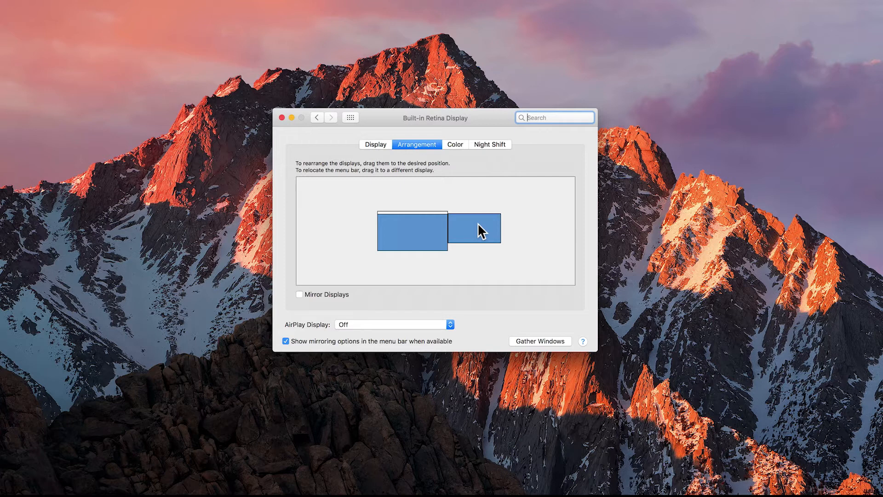
Gather the settings windows of both displays side by side to review them, and close them
{"action": "left_click", "coordinate": [561, 341]}
{"action": "left_click_drag", "start_coordinate": [424, 103], "coordinate": [710, 133]}
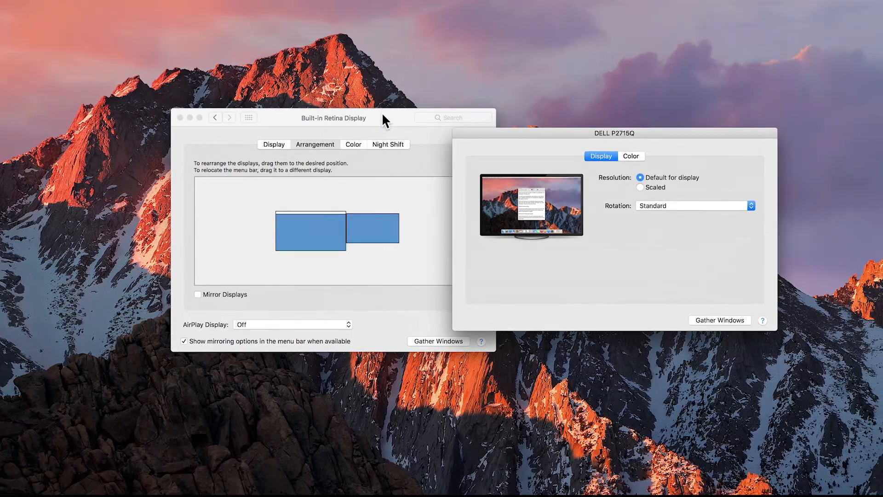
{"action": "left_click_drag", "start_coordinate": [383, 115], "coordinate": [335, 117]}
{"action": "left_click_drag", "start_coordinate": [493, 134], "coordinate": [506, 117]}
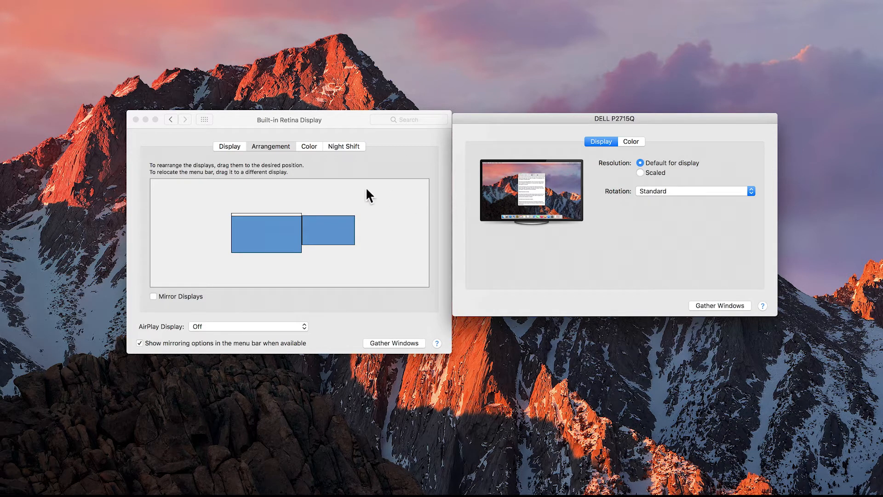
{"action": "left_click", "coordinate": [136, 120]}
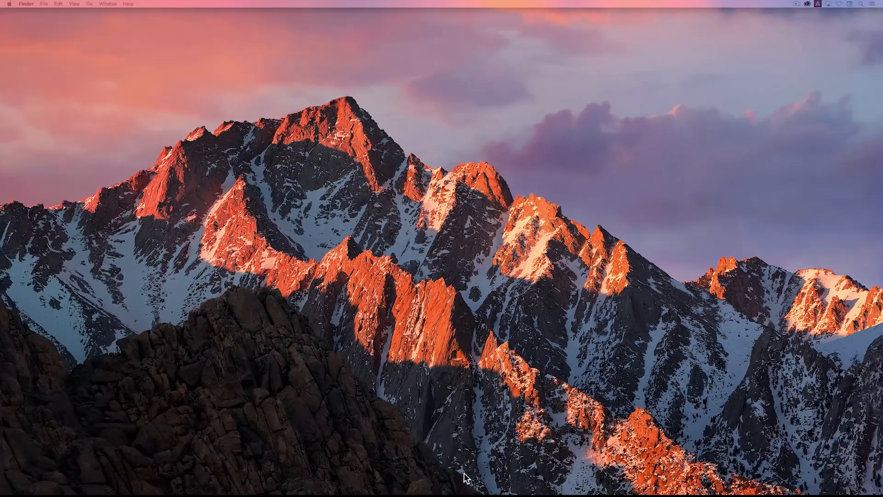
Launch ProPresenter 6 and dismiss its Information Center
{"action": "mouse_move", "coordinate": [465, 481]}
{"action": "left_click", "coordinate": [491, 480]}
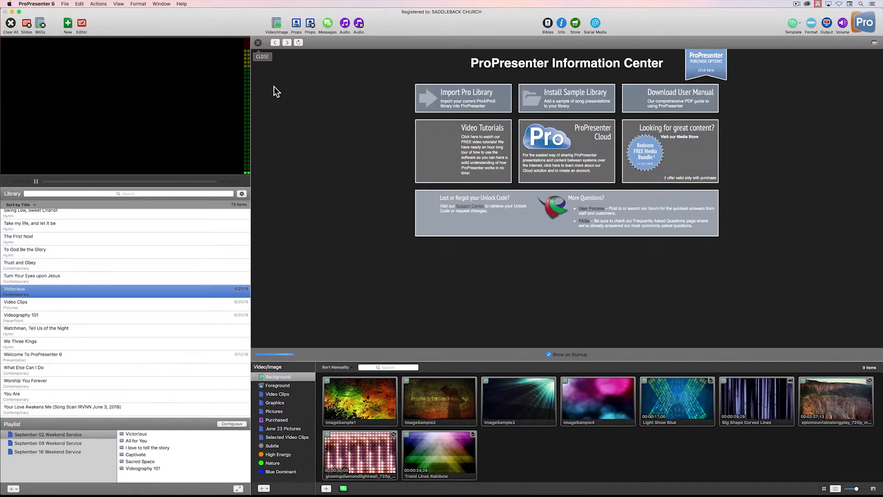
{"action": "left_click", "coordinate": [258, 42]}
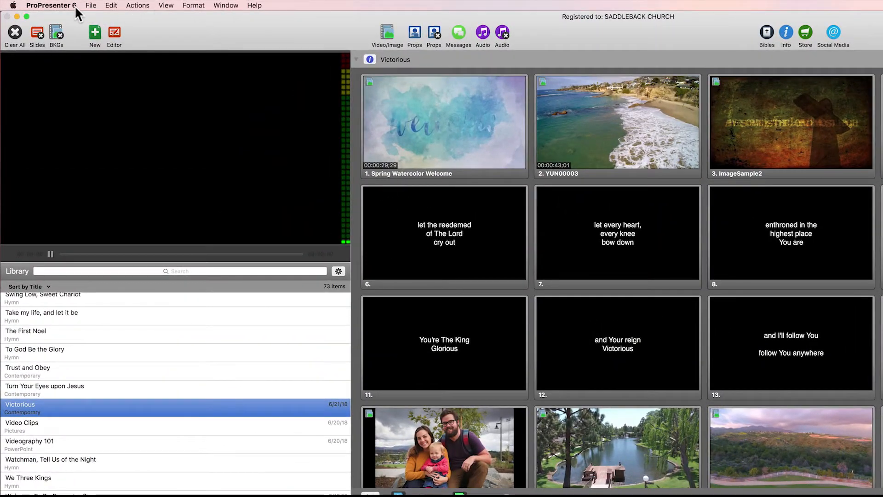
Examine the import scale options for background media in ProPresenter's Advanced preferences
{"action": "left_click", "coordinate": [64, 5]}
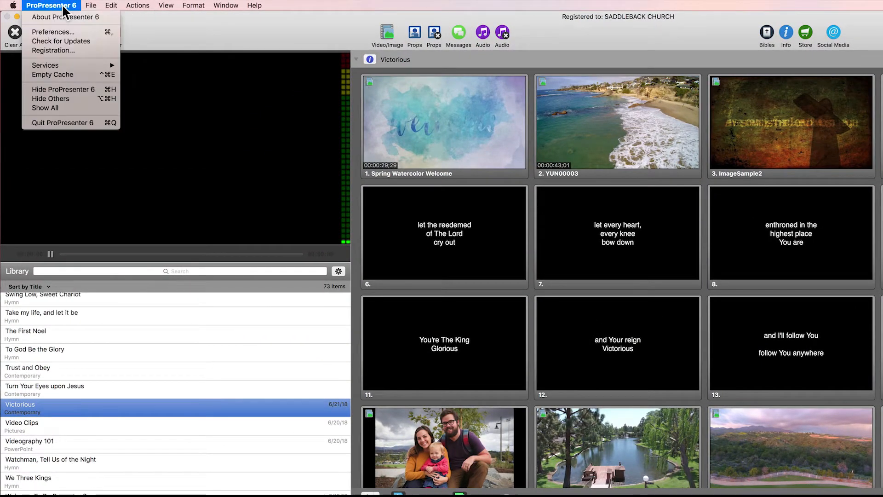
{"action": "left_click", "coordinate": [84, 32]}
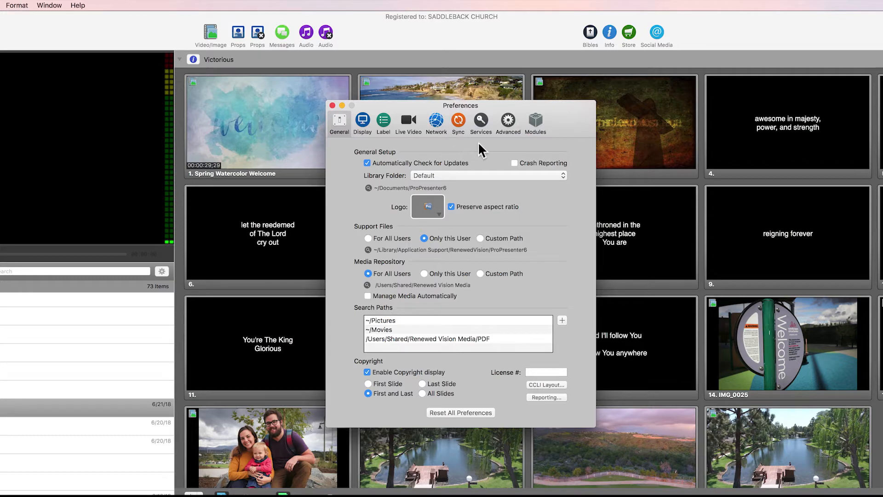
{"action": "left_click", "coordinate": [507, 118]}
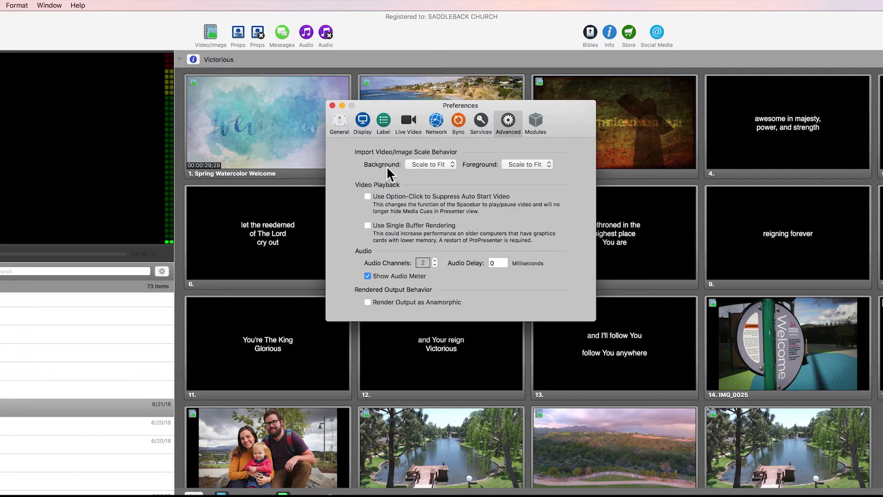
{"action": "left_click", "coordinate": [431, 166]}
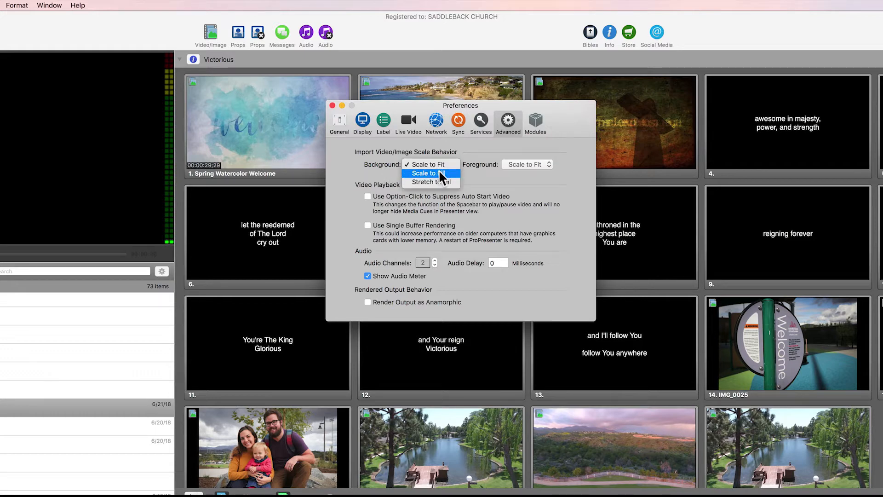
{"action": "left_click", "coordinate": [489, 178]}
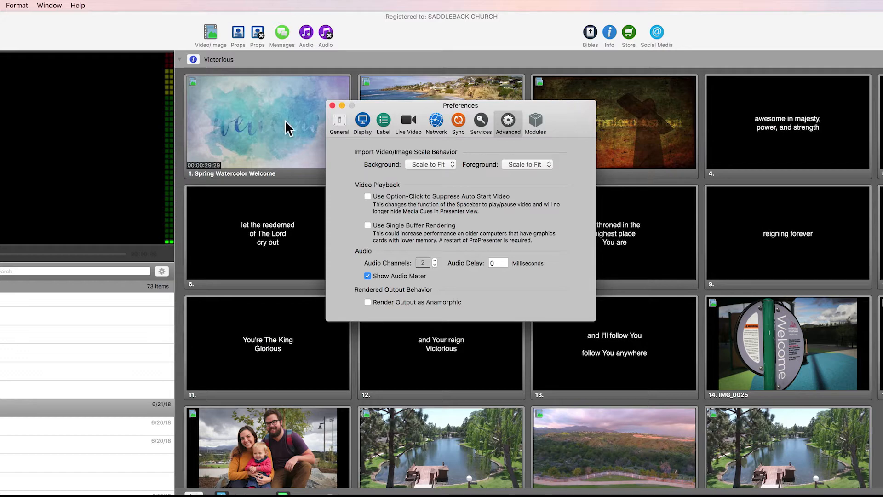
Set the output screen to full screen, 1920 by 1080, in the Display preferences
{"action": "left_click", "coordinate": [362, 121]}
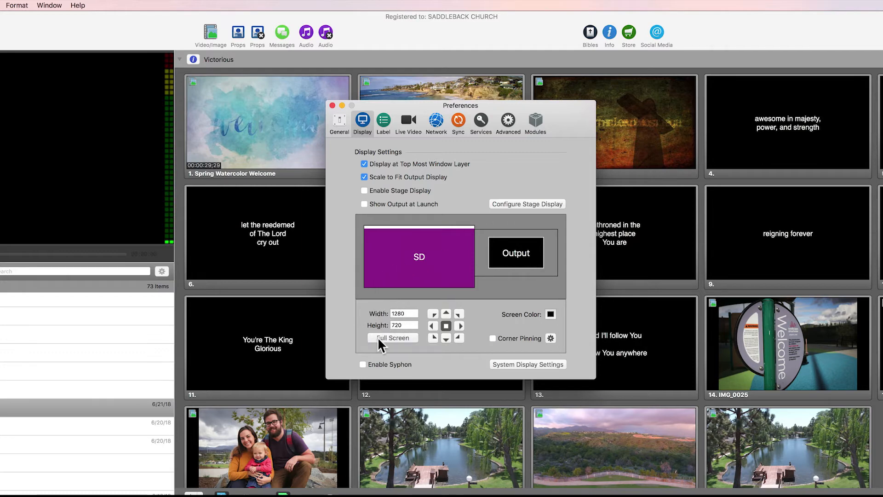
{"action": "left_click", "coordinate": [395, 335]}
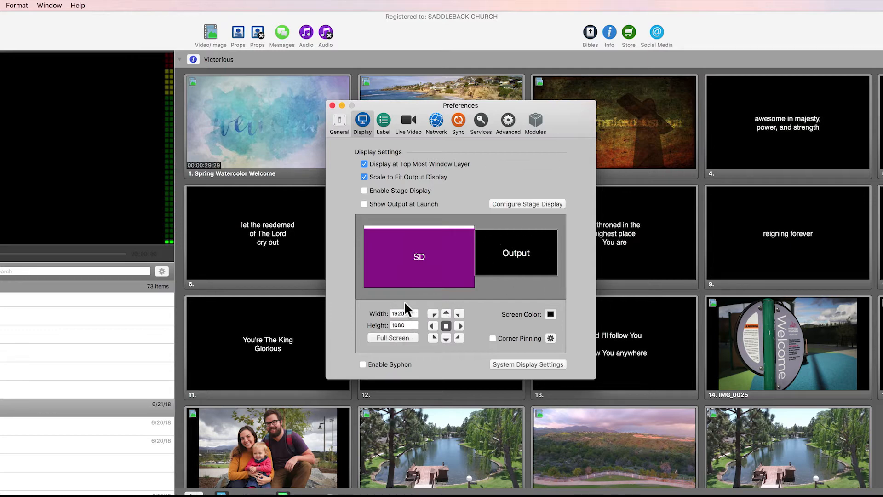
Check the display arrangement in the system display settings and close them
{"action": "left_click", "coordinate": [531, 362]}
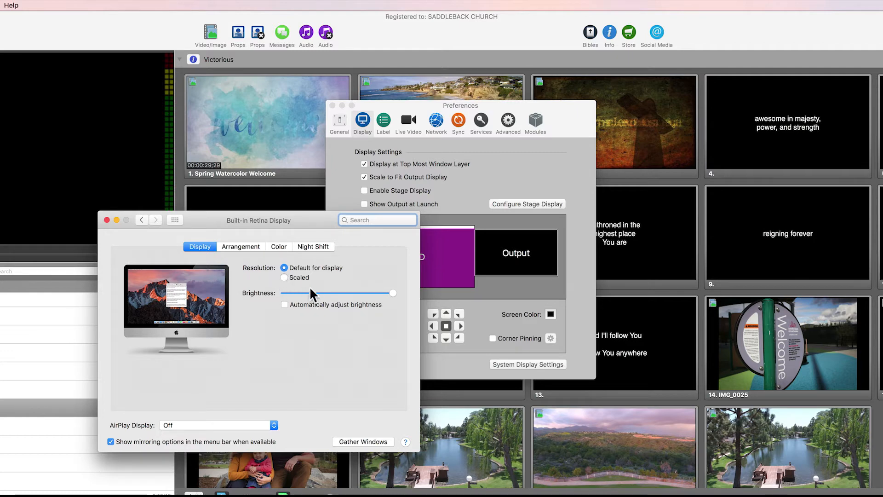
{"action": "left_click", "coordinate": [240, 247]}
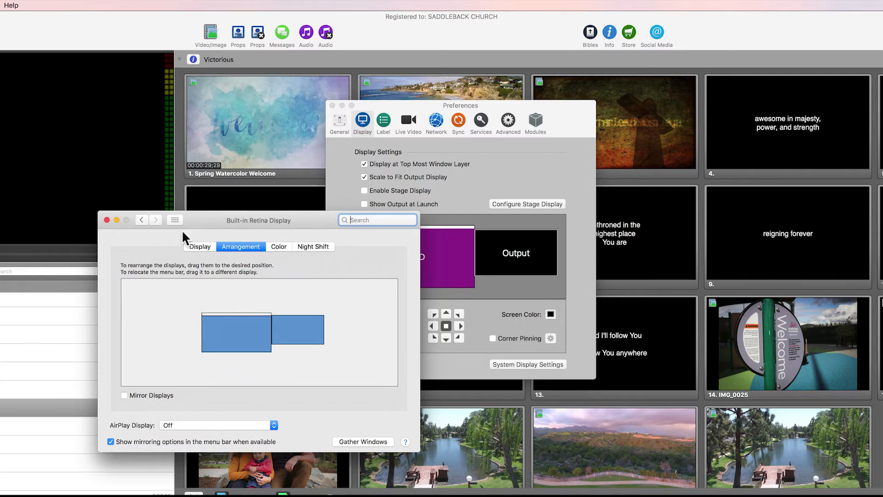
{"action": "left_click", "coordinate": [106, 219]}
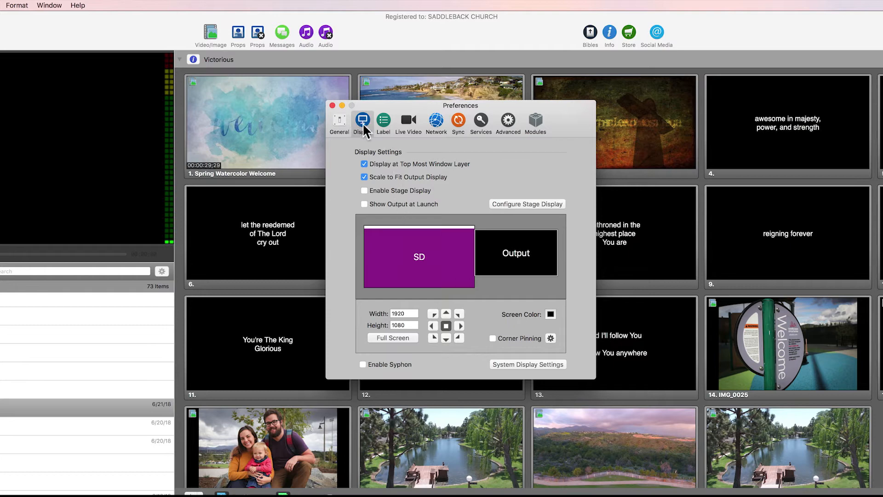
Review the list of library folder locations in the General preferences and close it
{"action": "left_click", "coordinate": [341, 121]}
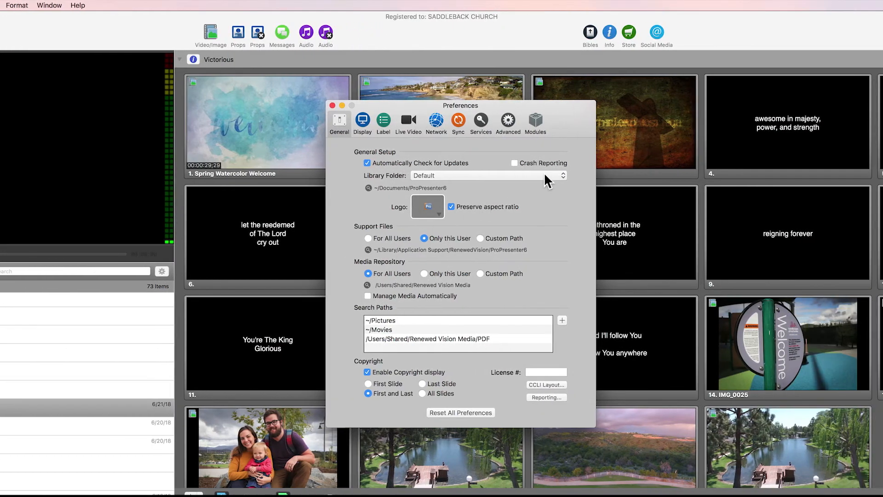
{"action": "left_click", "coordinate": [545, 175]}
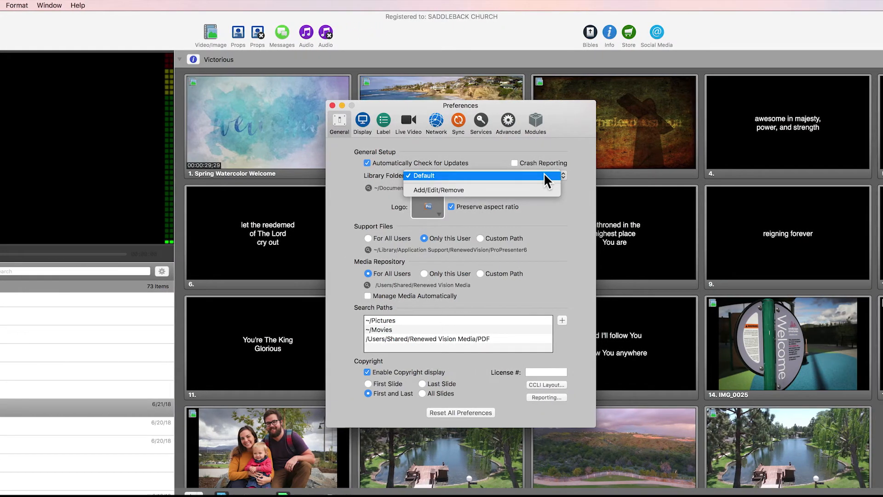
{"action": "left_click", "coordinate": [488, 188]}
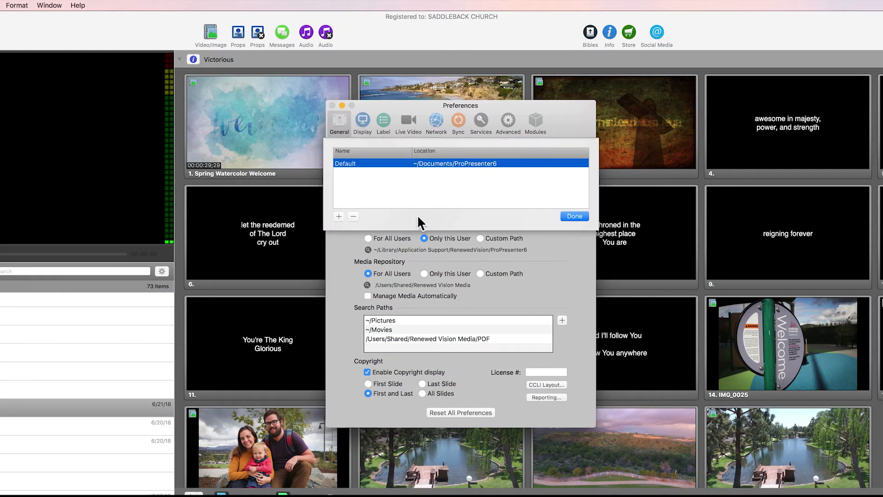
{"action": "left_click", "coordinate": [340, 212]}
{"action": "left_click", "coordinate": [573, 216]}
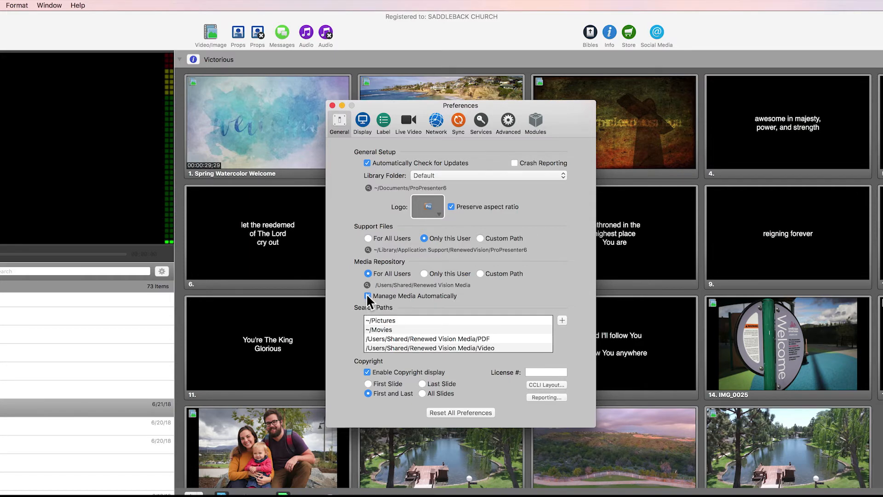
Open the folder chooser for a new media search path, cancel it, and turn off Manage Media Automatically
{"action": "left_click", "coordinate": [561, 319]}
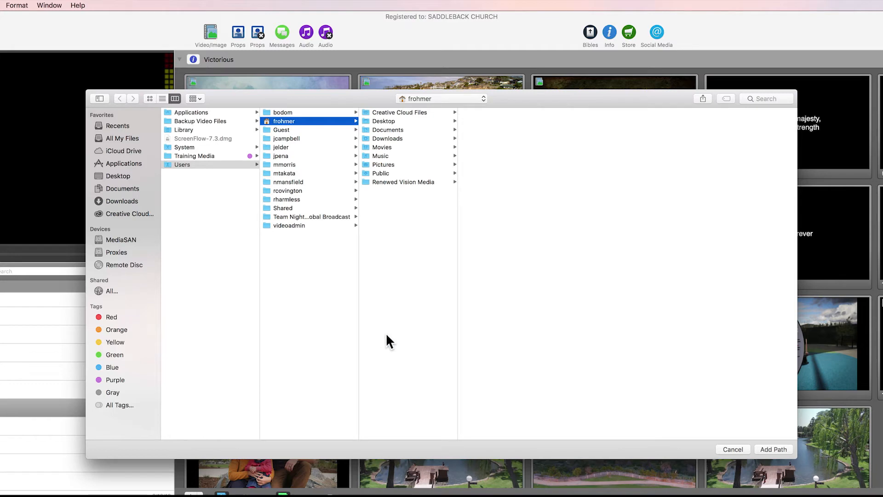
{"action": "left_click", "coordinate": [731, 448]}
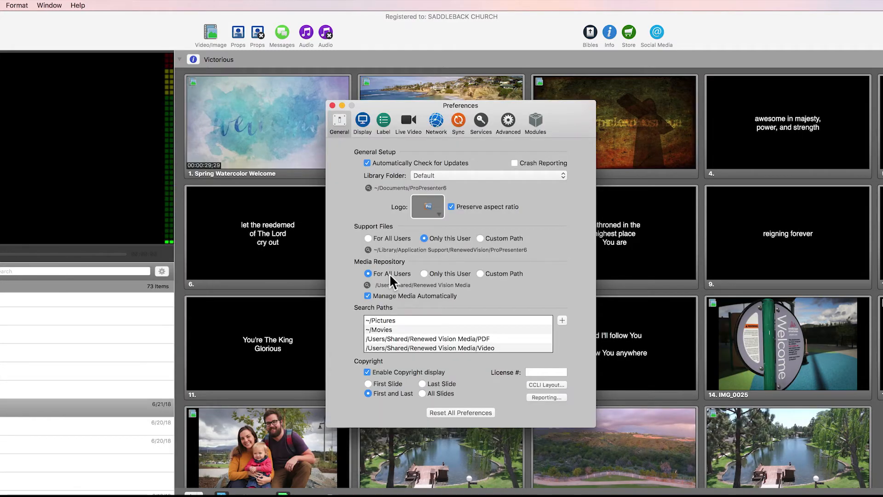
{"action": "left_click", "coordinate": [367, 296]}
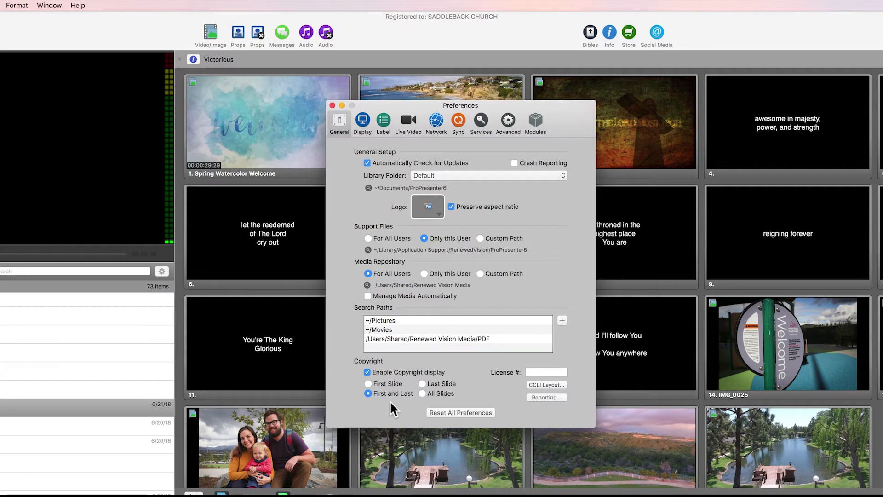
Review the CCLI copyright layout and its available tokens, and close it
{"action": "left_click", "coordinate": [546, 384]}
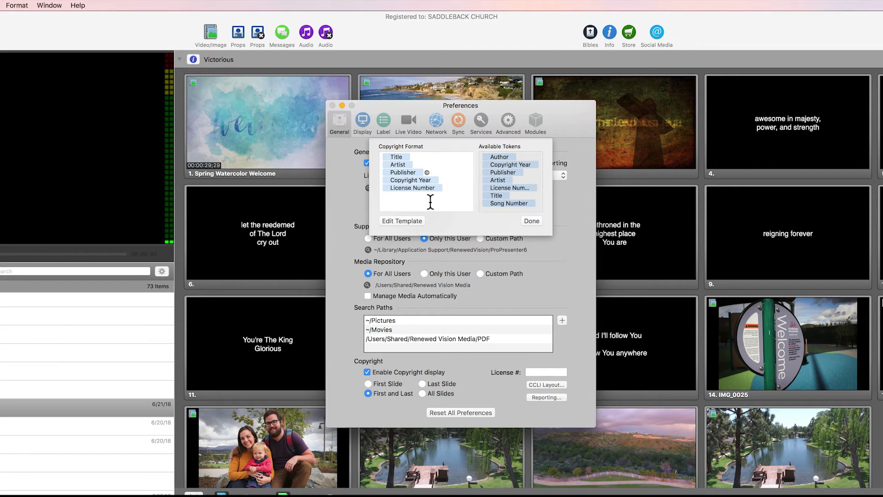
{"action": "left_click", "coordinate": [532, 220]}
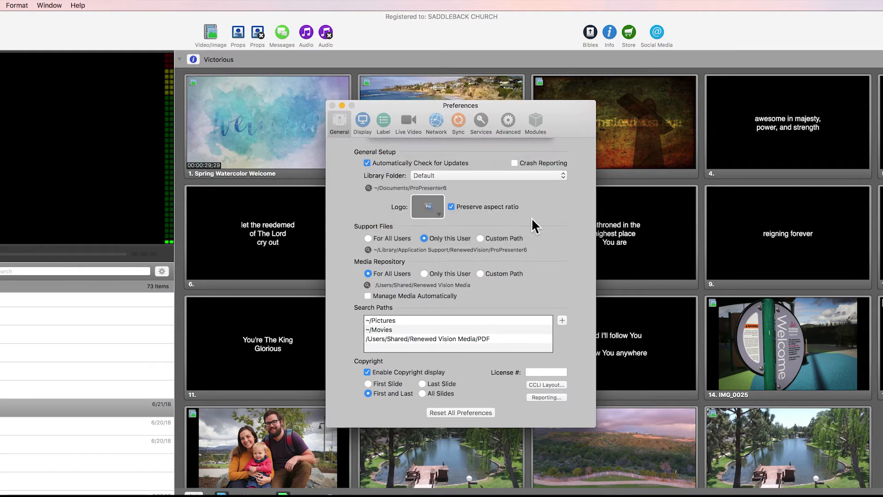
Examine the Master Control options in the Network preferences, leave Master Control disabled, and close Preferences
{"action": "left_click", "coordinate": [437, 121]}
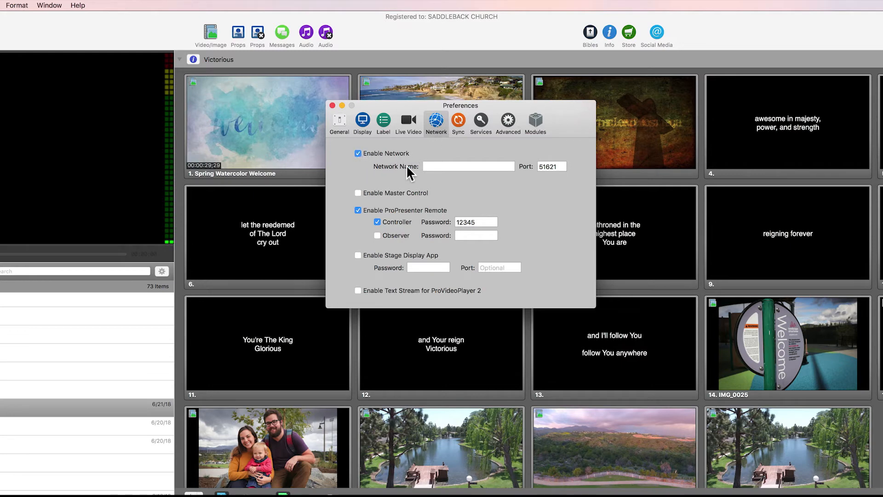
{"action": "left_click", "coordinate": [430, 166]}
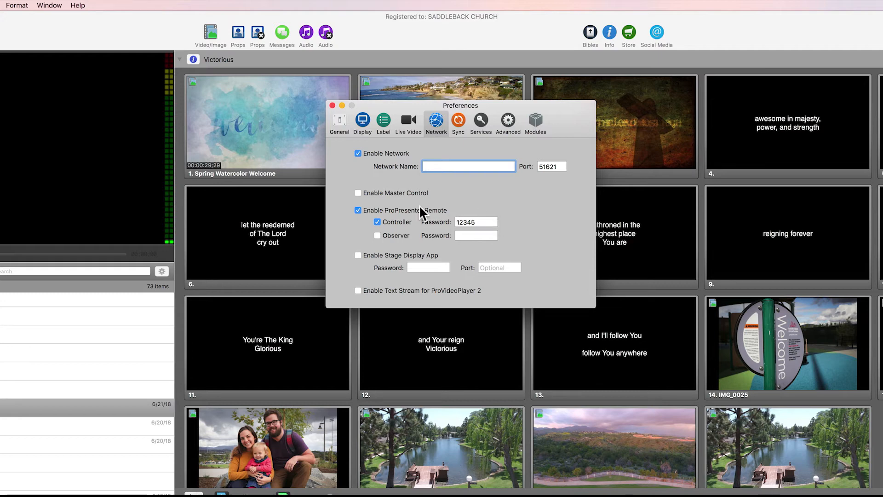
{"action": "left_click", "coordinate": [359, 192]}
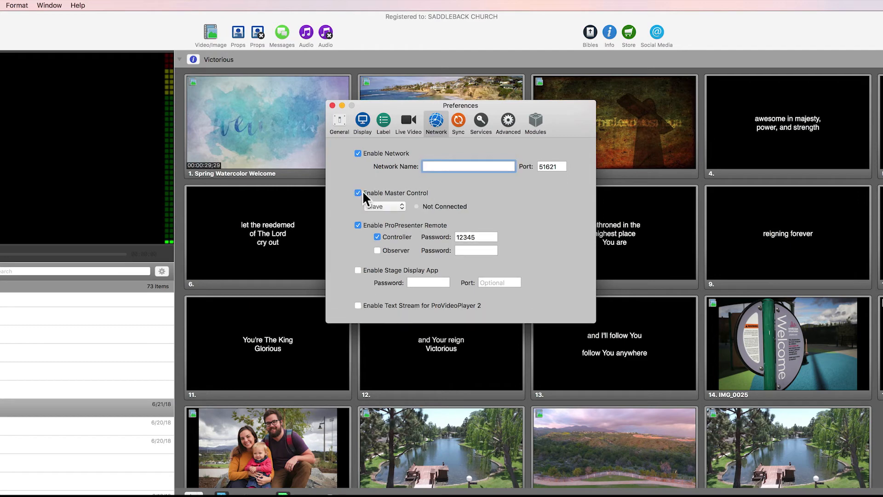
{"action": "left_click", "coordinate": [392, 205]}
{"action": "left_click", "coordinate": [497, 203]}
{"action": "left_click", "coordinate": [358, 193]}
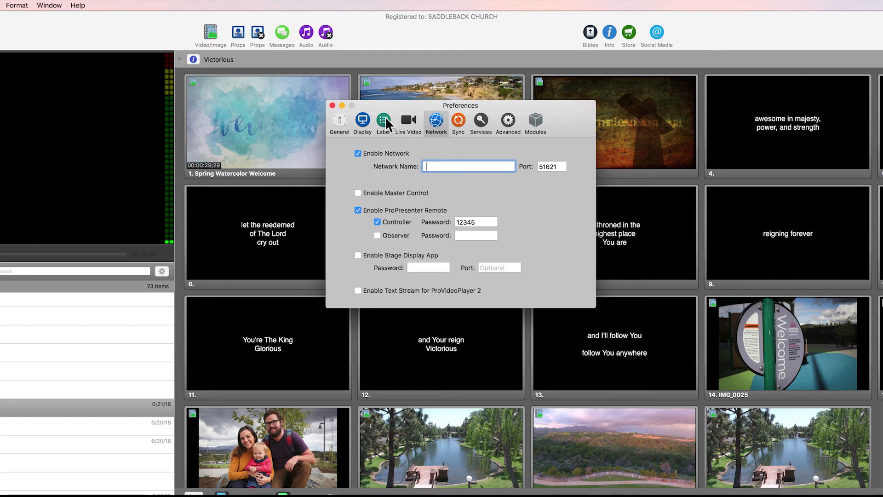
{"action": "left_click", "coordinate": [332, 105]}
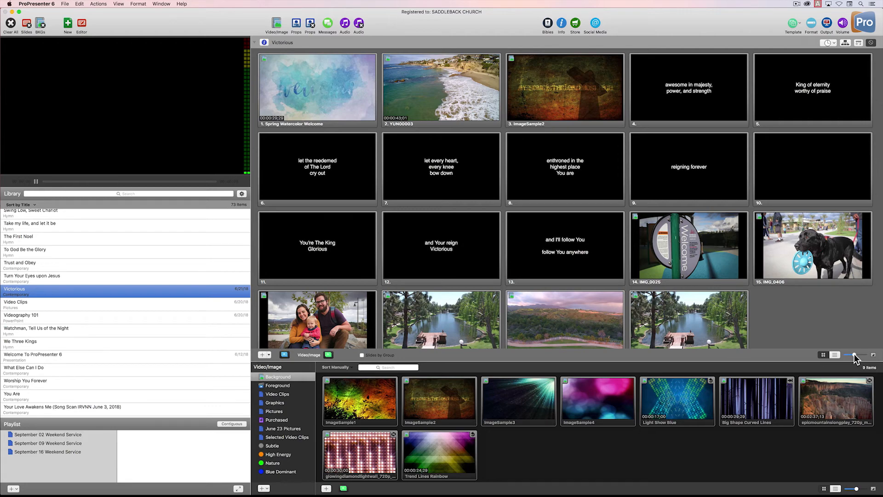
Adjust the thumbnail size of the Victorious slides, view them as a list, and return to the thumbnail grid
{"action": "left_click_drag", "start_coordinate": [851, 355], "coordinate": [856, 356]}
{"action": "left_click", "coordinate": [836, 354]}
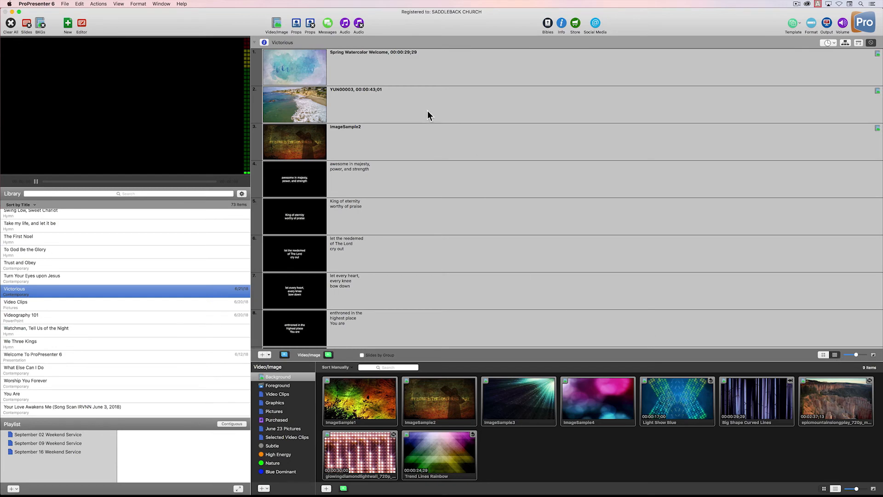
{"action": "left_click", "coordinate": [823, 354]}
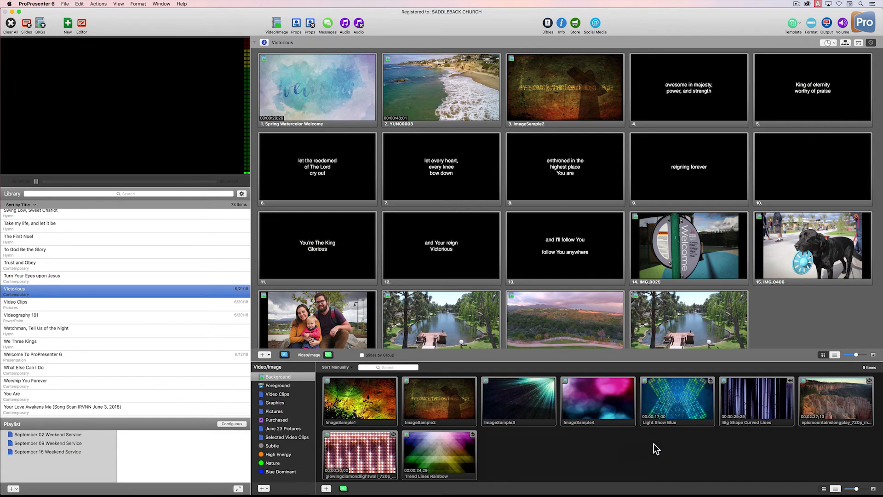
Hide and reshow the Video/Image bin, and try its thumbnail size and list view before returning to the grid
{"action": "left_click", "coordinate": [278, 25]}
{"action": "left_click", "coordinate": [277, 24]}
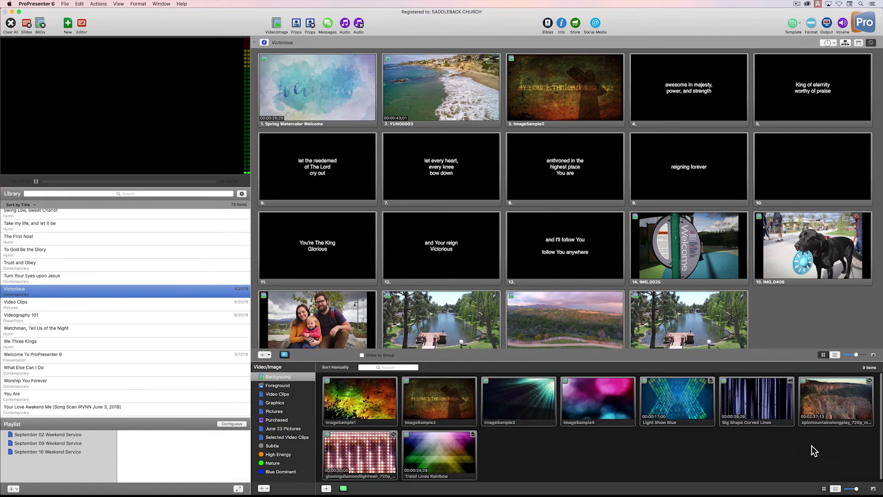
{"action": "left_click_drag", "start_coordinate": [856, 488], "coordinate": [856, 489]}
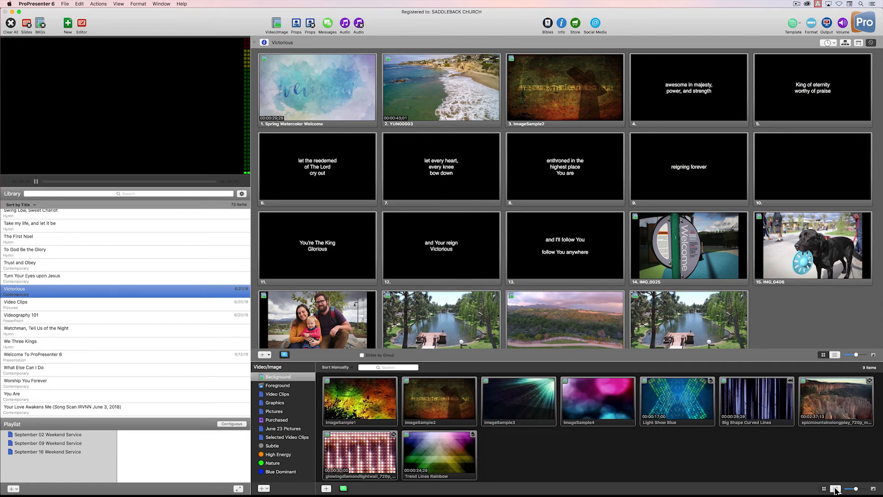
{"action": "left_click", "coordinate": [836, 489]}
{"action": "left_click", "coordinate": [824, 488]}
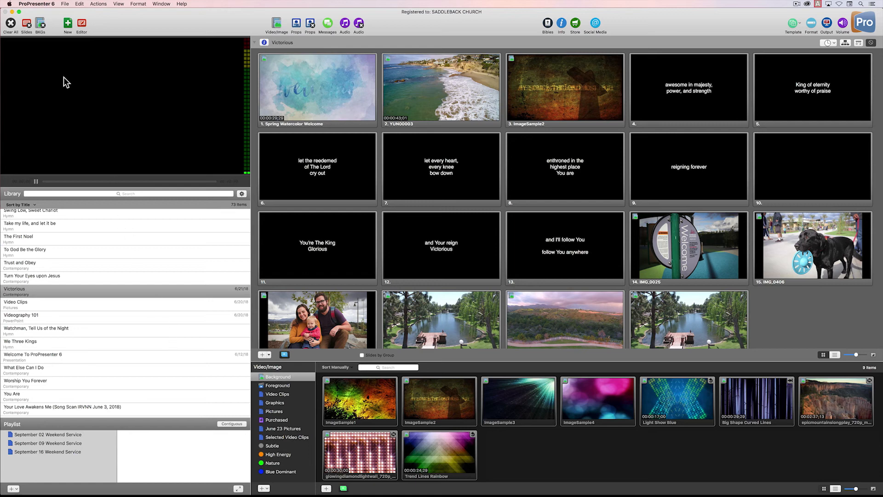
Review the File commands and the options for adding playlists, documents and headers, and dismiss them without choosing any
{"action": "left_click", "coordinate": [65, 4]}
{"action": "left_click", "coordinate": [70, 12]}
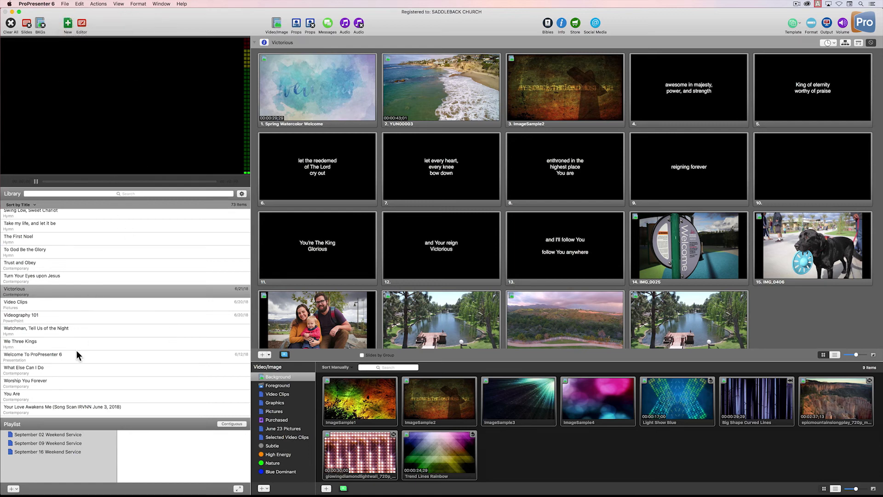
{"action": "left_click", "coordinate": [13, 489]}
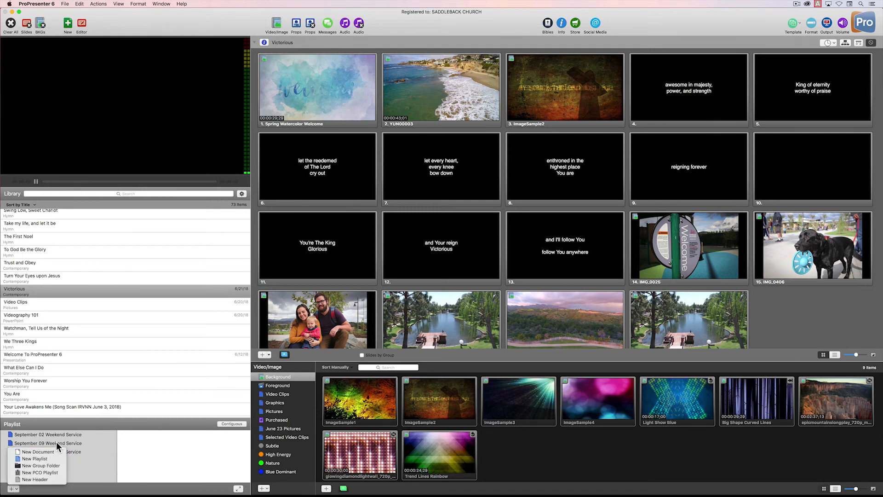
{"action": "left_click", "coordinate": [87, 359]}
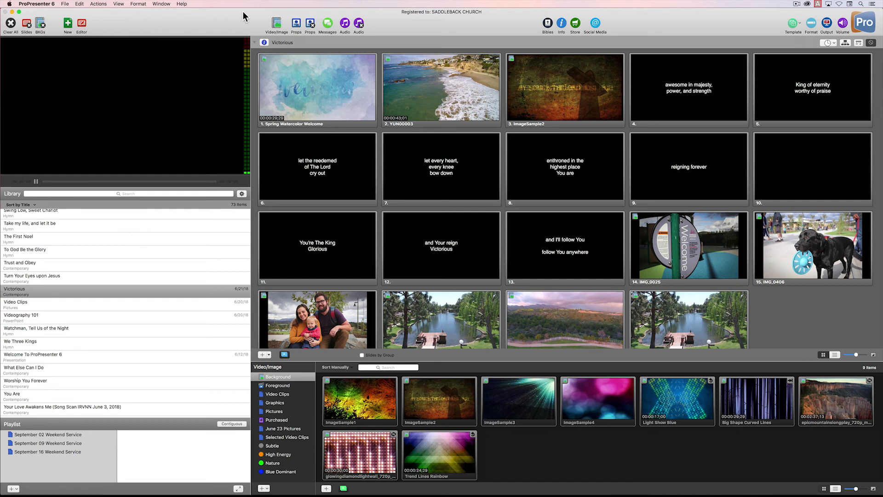
Add the Clocks item to the toolbar beside the audio items, remove it again, and finish customizing the toolbar
{"action": "right_click", "coordinate": [441, 26]}
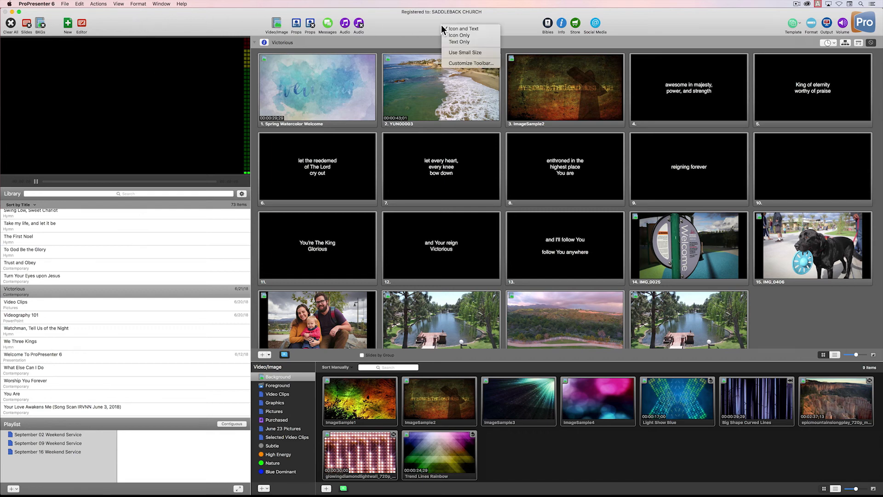
{"action": "left_click", "coordinate": [487, 64]}
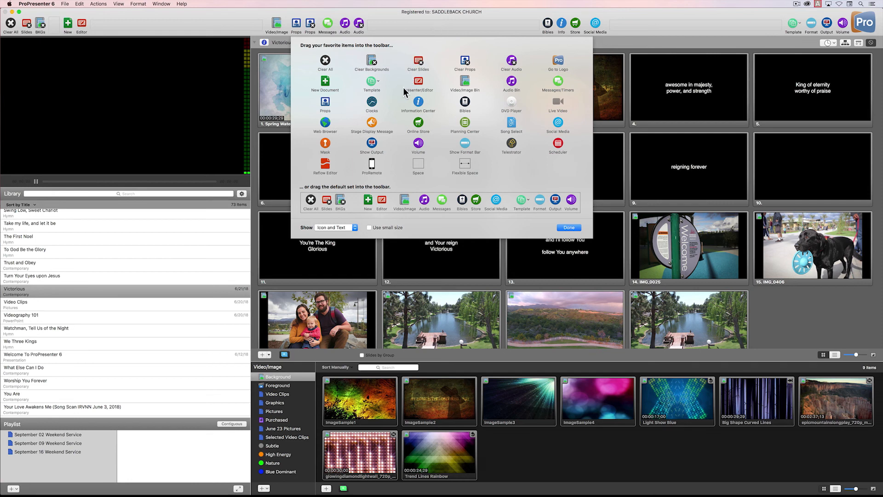
{"action": "left_click_drag", "start_coordinate": [368, 109], "coordinate": [368, 28]}
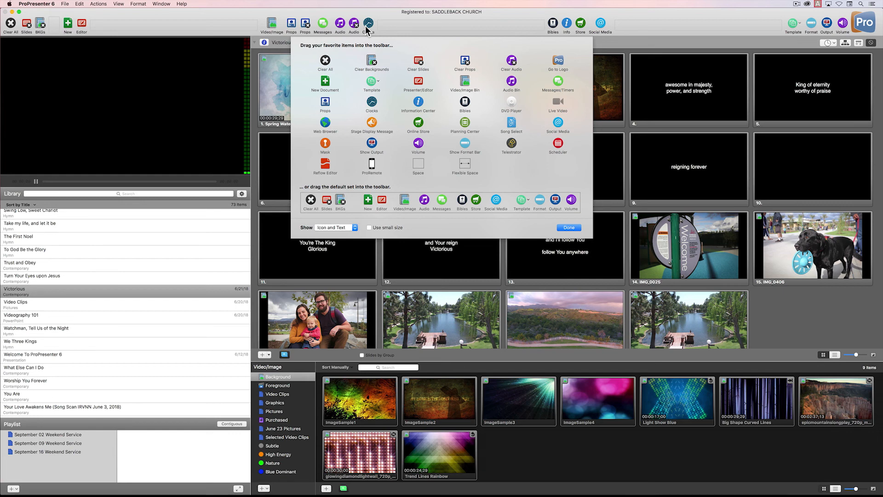
{"action": "left_click_drag", "start_coordinate": [367, 27], "coordinate": [390, 88]}
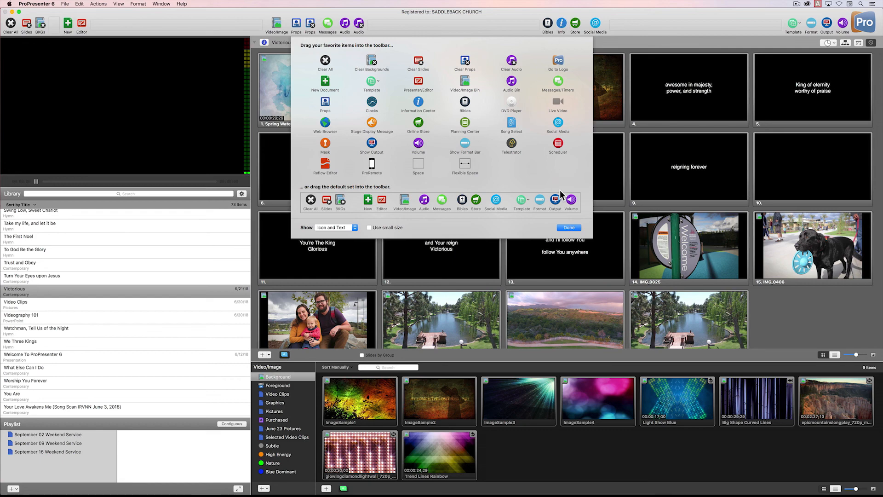
{"action": "left_click", "coordinate": [572, 227]}
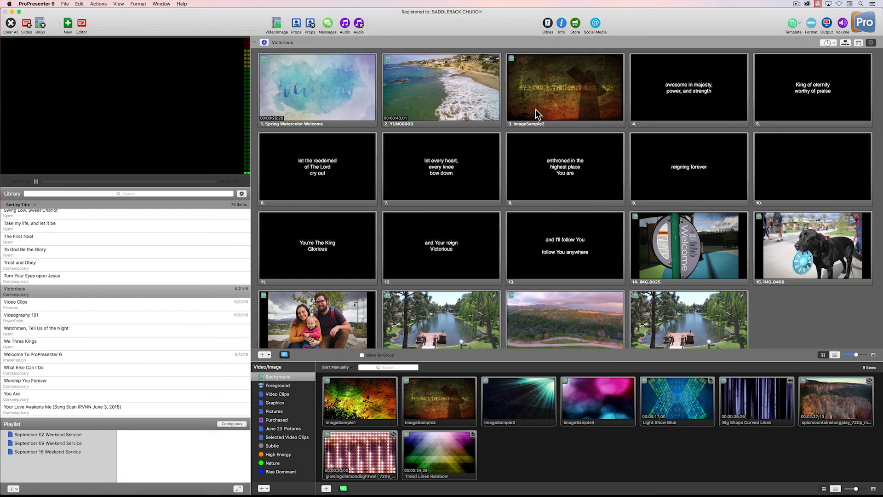
Show the Audio bin, play and pause the track Your Love Awakens Me-Ab, and hide the bin again
{"action": "left_click", "coordinate": [345, 24]}
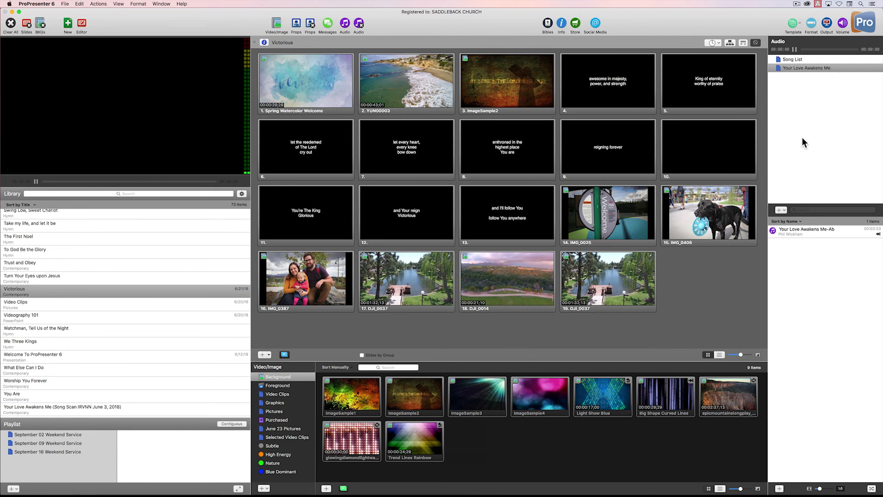
{"action": "left_click", "coordinate": [813, 232]}
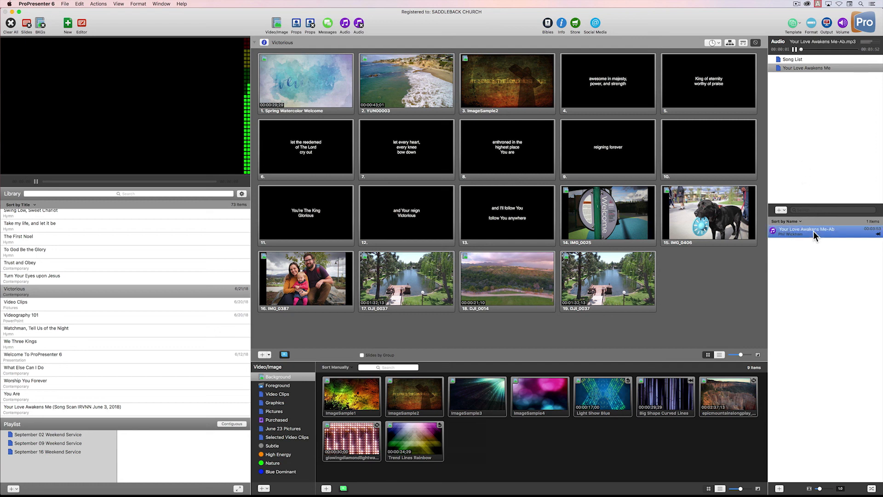
{"action": "left_click", "coordinate": [794, 49]}
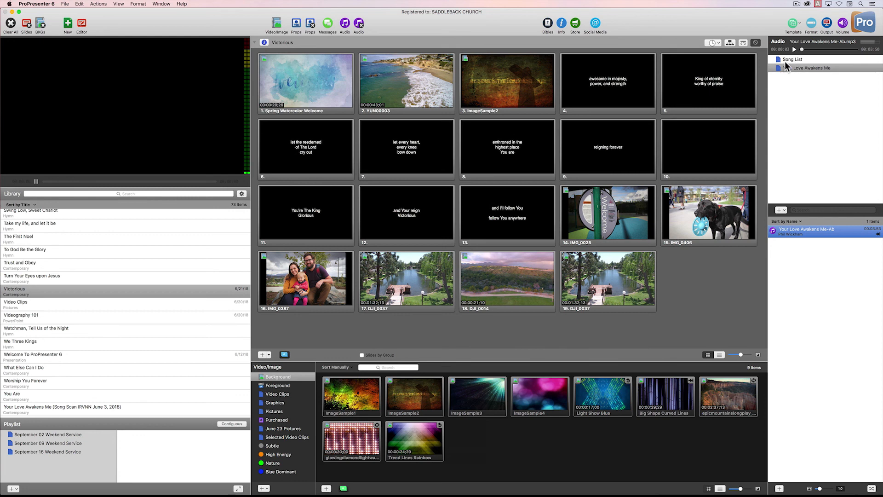
{"action": "left_click", "coordinate": [345, 24]}
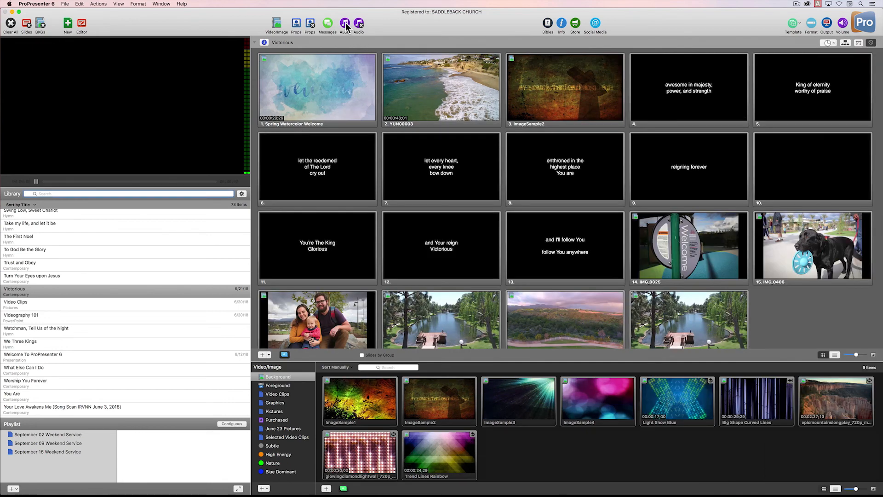